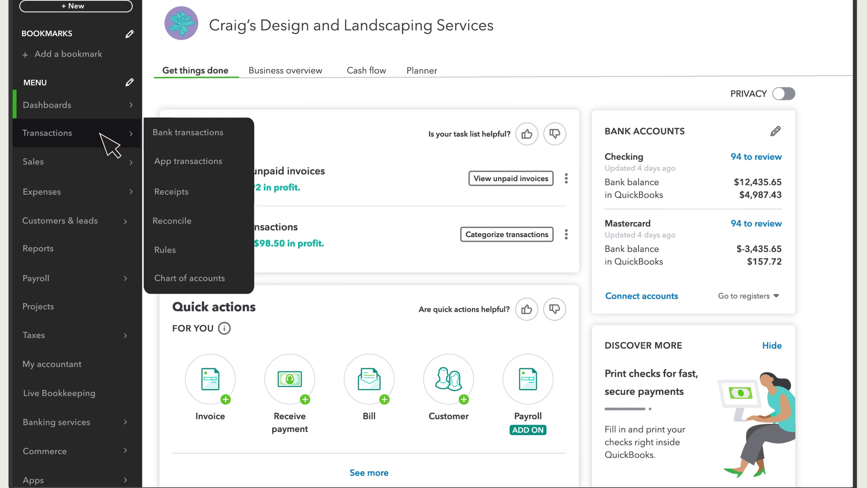
left_click(203, 135)
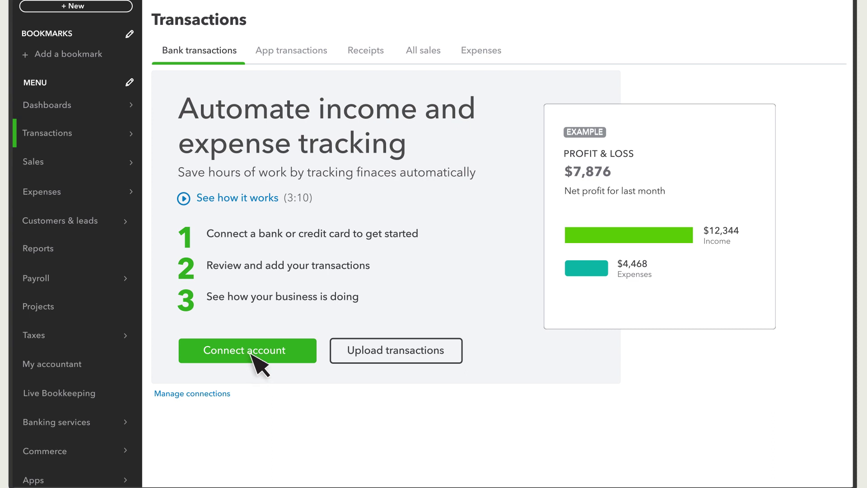
- Start a new bank connection and choose Sample Bank from the search results for 'sample bank'
left_click(256, 353)
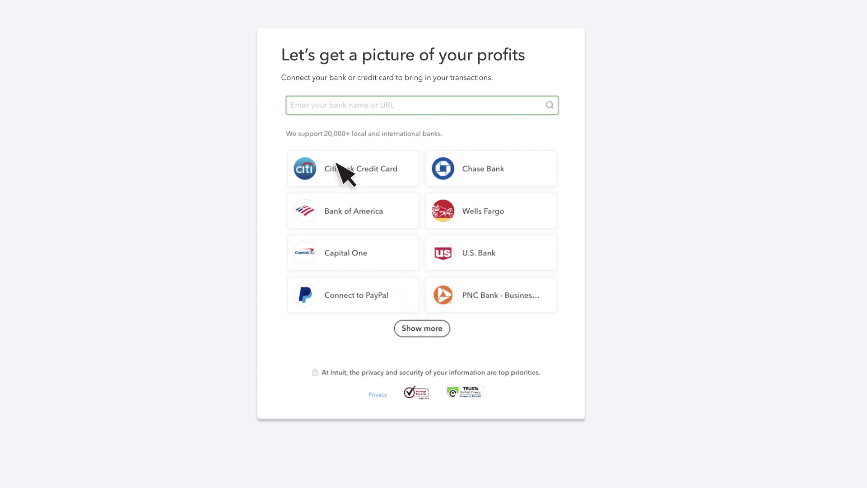
type("sample bank")
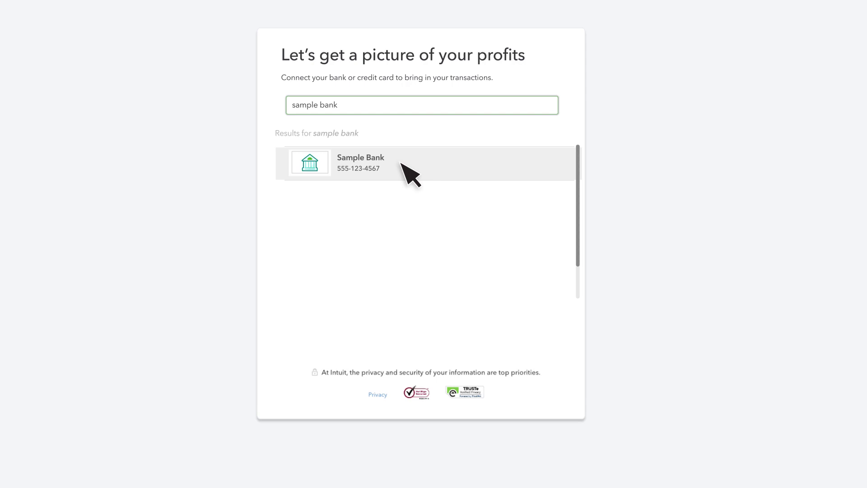
left_click(406, 169)
type("CraigSmi")
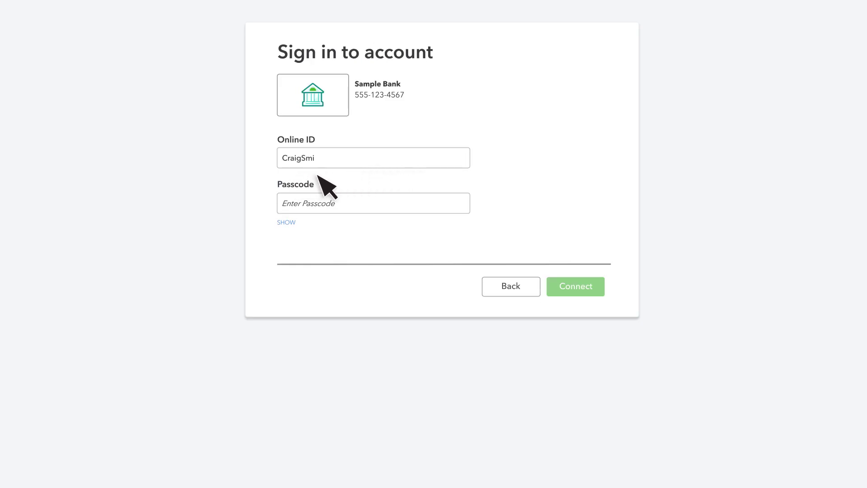
type("th")
- Sign in to Sample Bank, request the registration code by voice, and begin entering code 123456
left_click(312, 203)
type("•••••••••••")
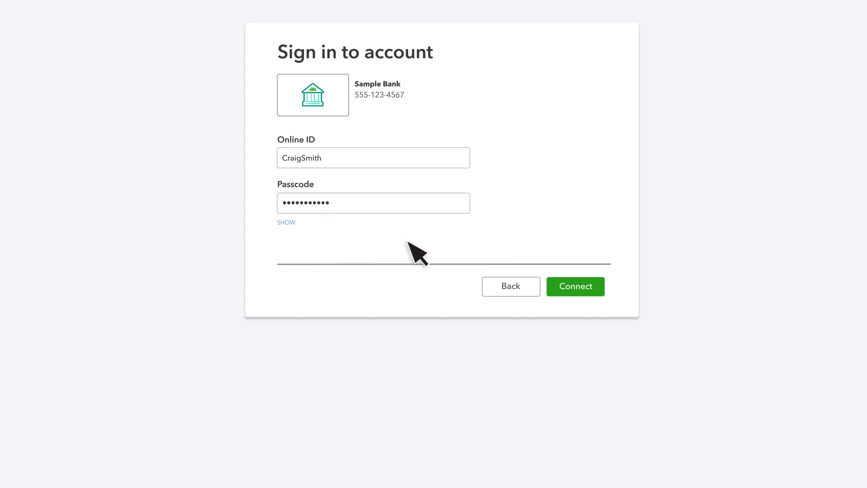
left_click(579, 292)
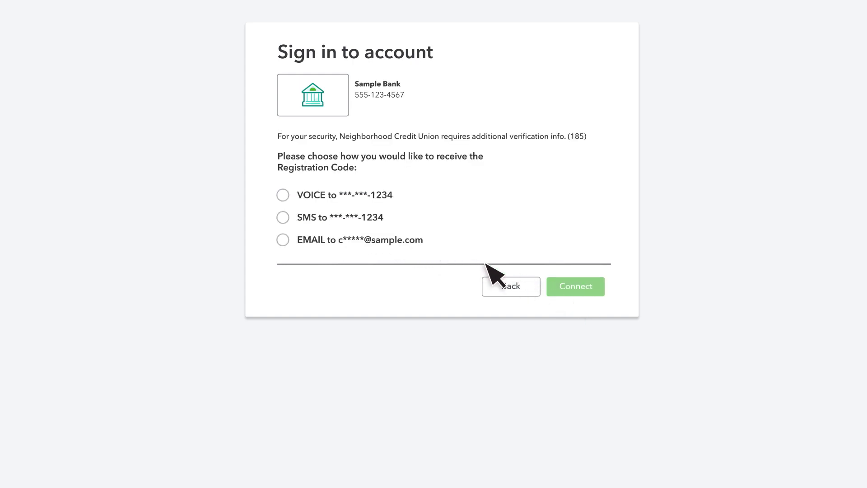
left_click(282, 196)
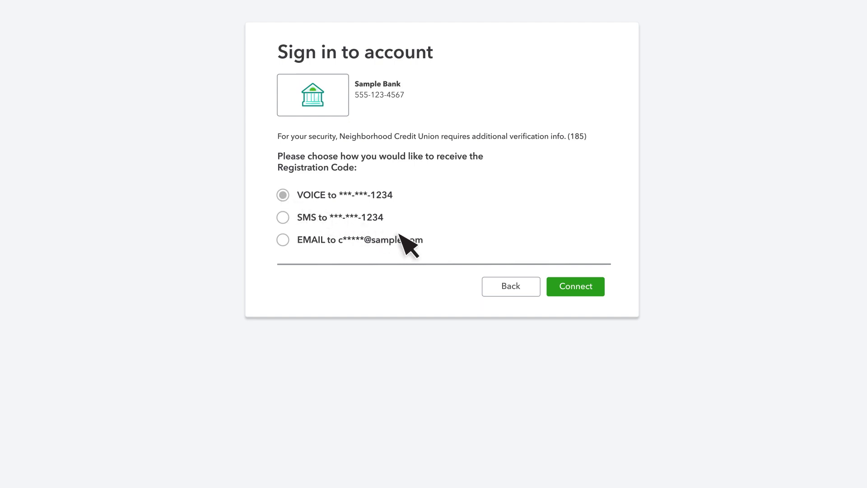
left_click(576, 287)
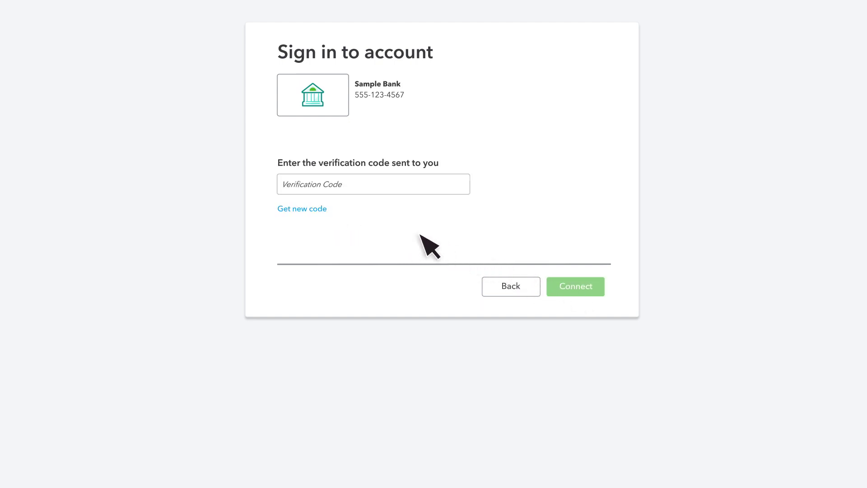
left_click(302, 191)
type("123456")
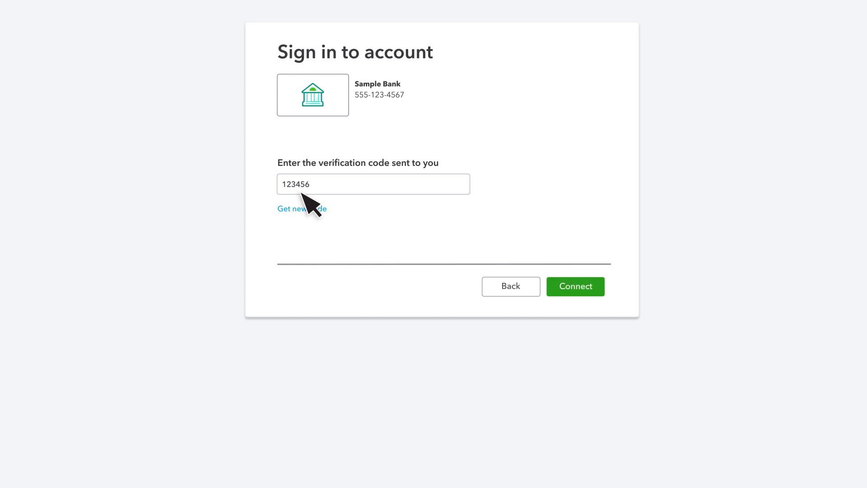
- Submit the verification code and select the Checking *0201 and Credit Card *3240 accounts
left_click(581, 296)
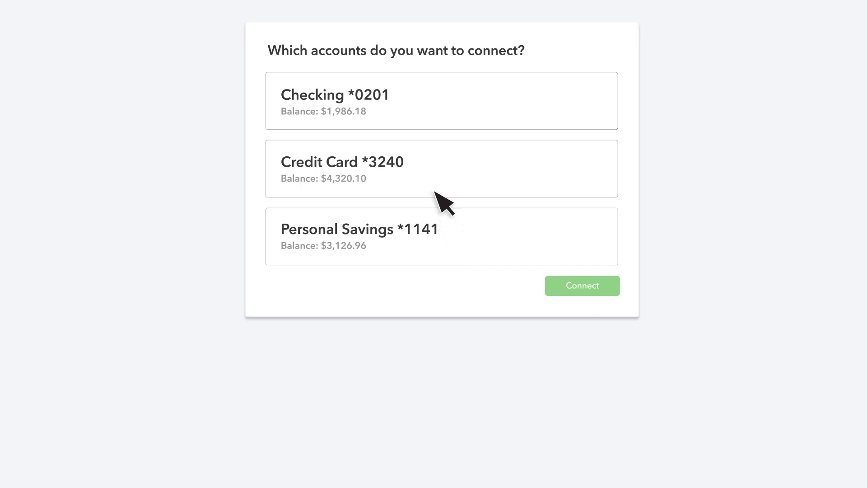
left_click(404, 111)
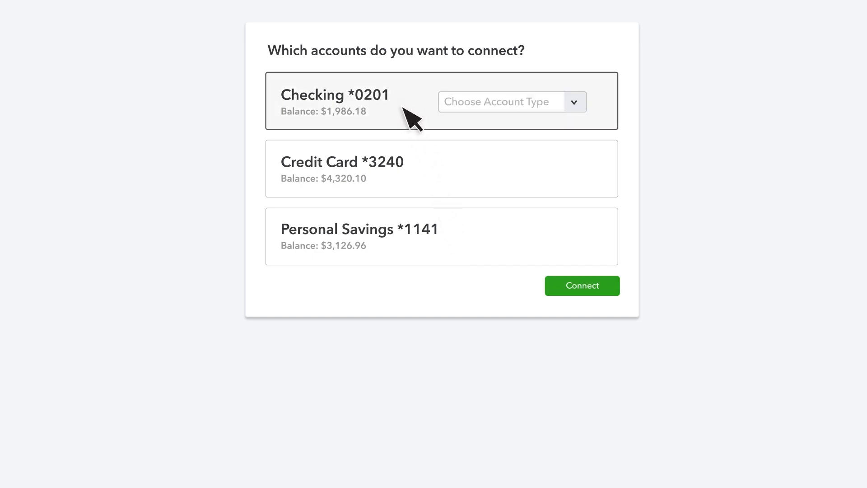
left_click(403, 162)
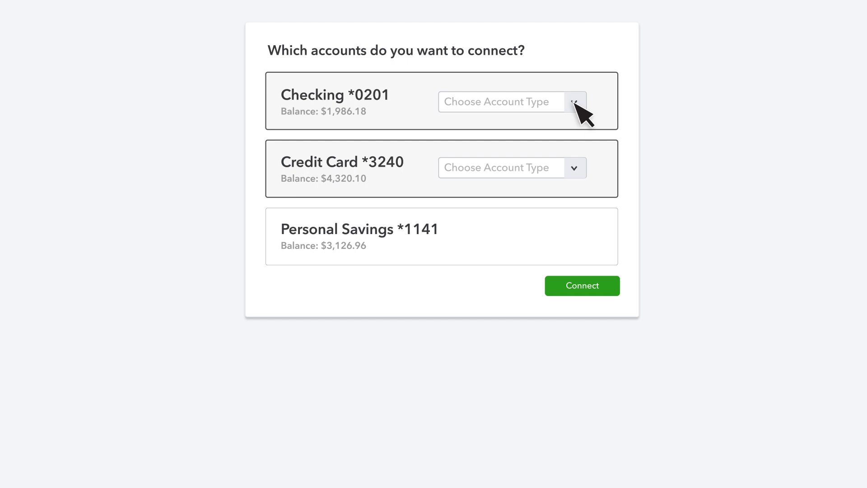
- Set Checking *0201's account type to Checking and Credit Card *3240's to Credit Card
left_click(575, 104)
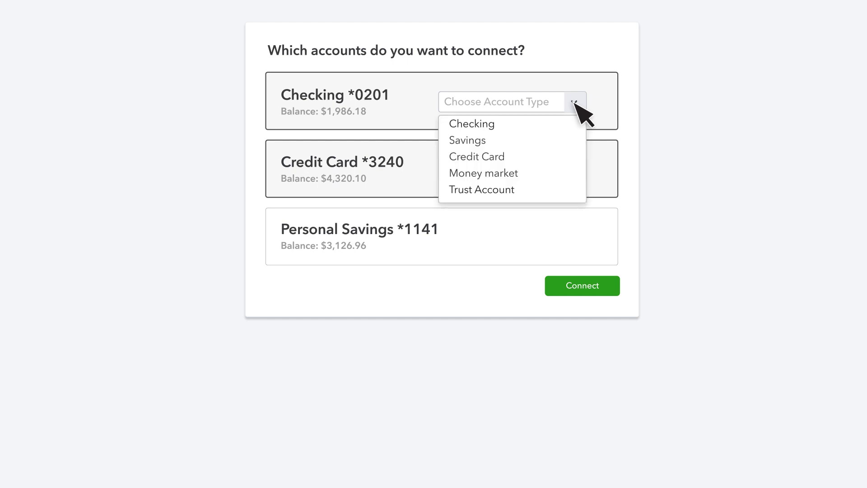
left_click(501, 126)
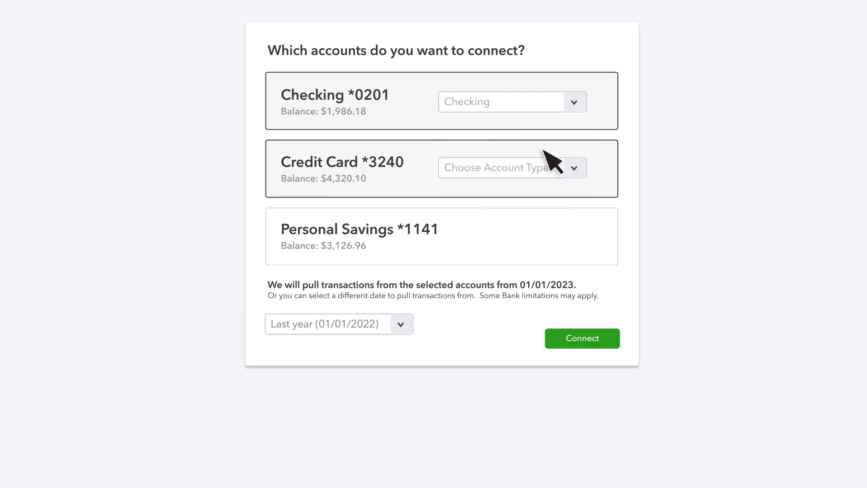
left_click(573, 167)
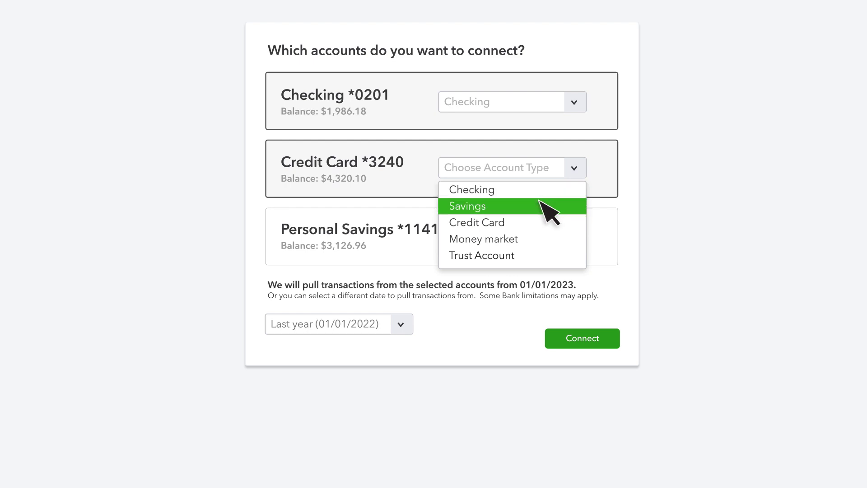
left_click(516, 224)
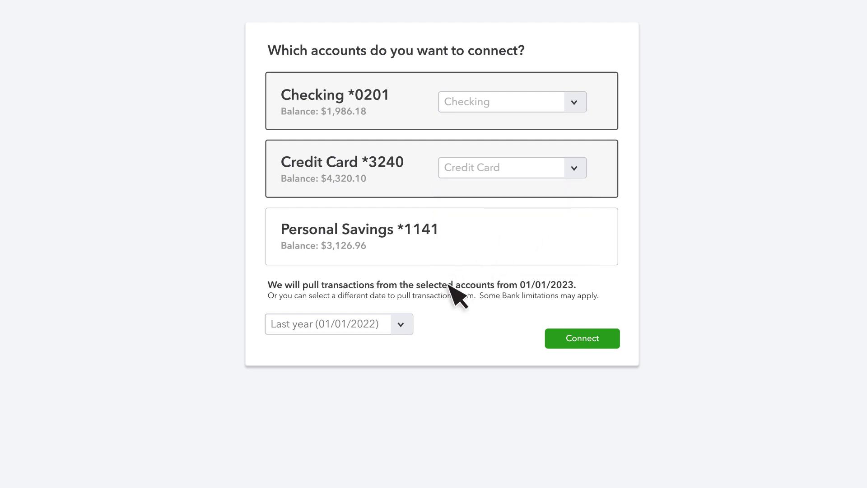
- Set the transaction start date to This year (01/01/2023)
left_click(402, 324)
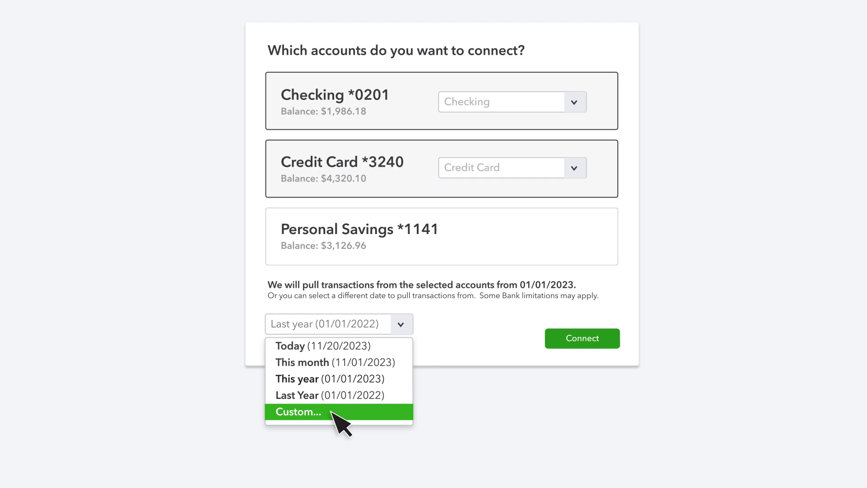
left_click(401, 383)
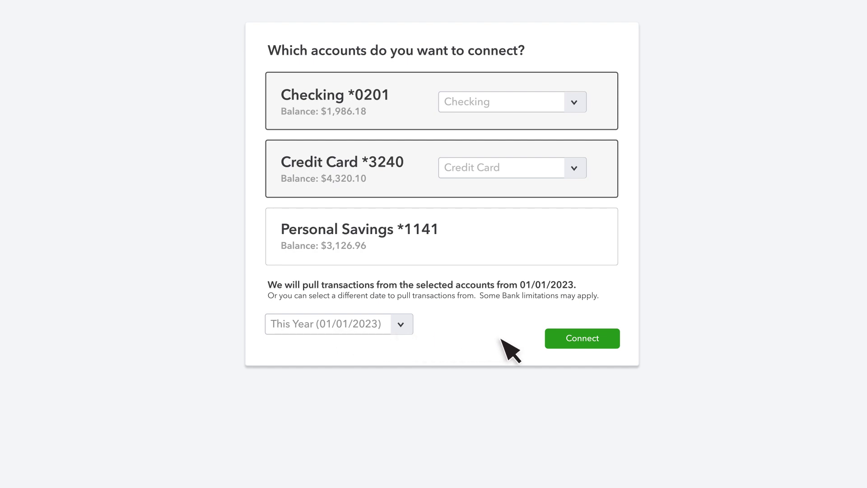
- Connect Checking *0201 and Credit Card *3240 and view their imported transactions in For review
left_click(581, 342)
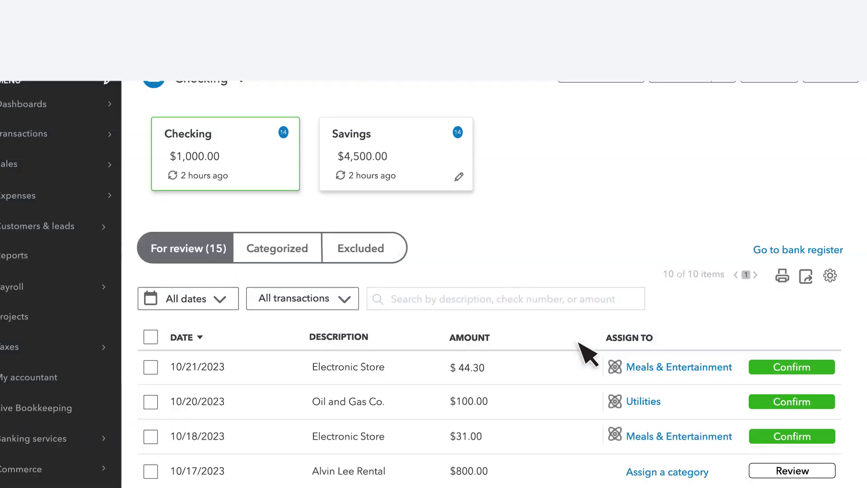
scroll(404, 406, "down", 2)
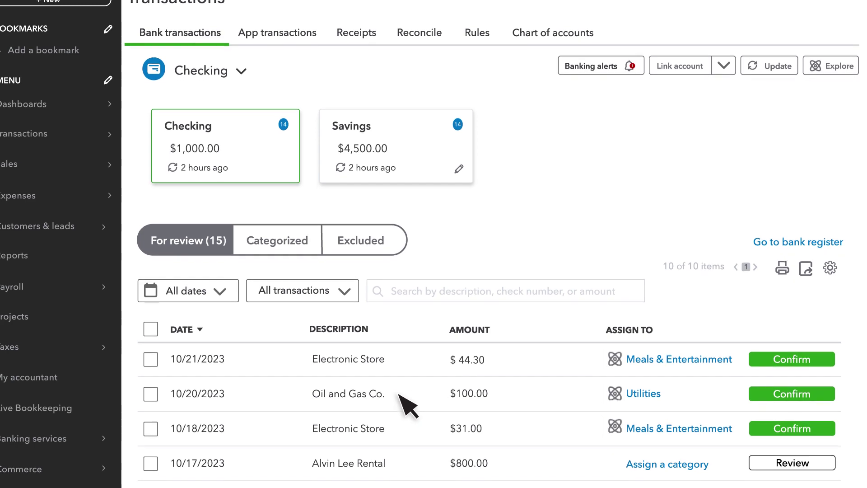
scroll(405, 406, "down", 1)
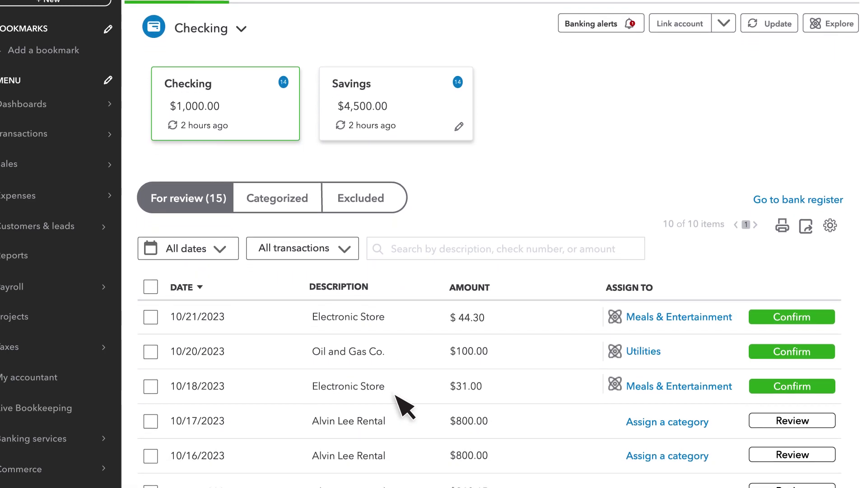
scroll(405, 407, "down", 1)
scroll(404, 407, "down", 1)
scroll(404, 406, "down", 1)
scroll(404, 407, "down", 1)
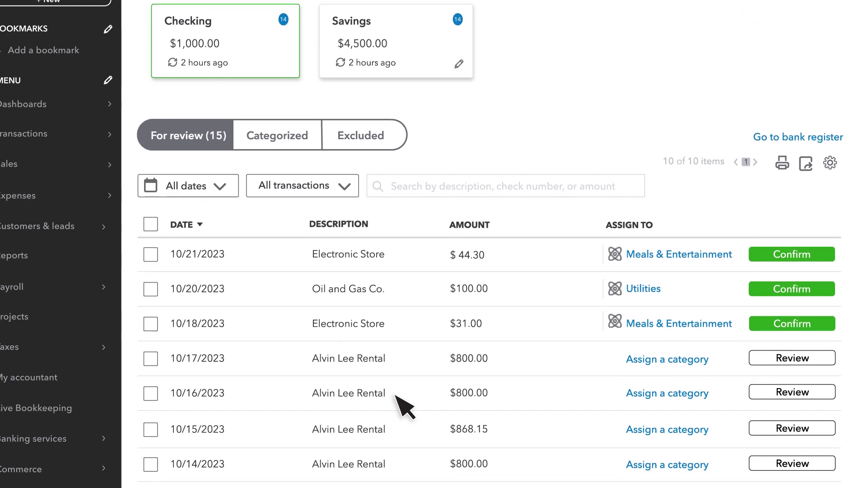
scroll(404, 407, "down", 1)
scroll(404, 406, "down", 1)
scroll(404, 406, "down", 1)
scroll(404, 407, "down", 1)
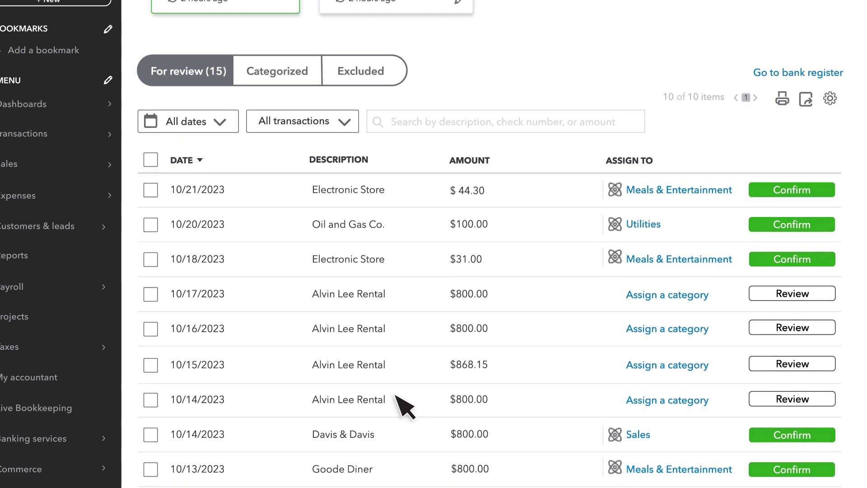
scroll(404, 406, "down", 1)
scroll(404, 407, "down", 1)
scroll(405, 406, "down", 1)
scroll(405, 406, "down", 1)
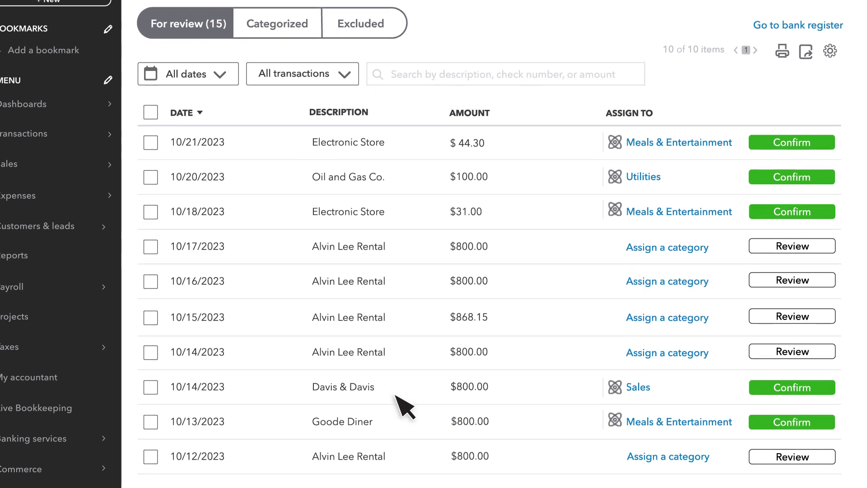
scroll(405, 406, "down", 1)
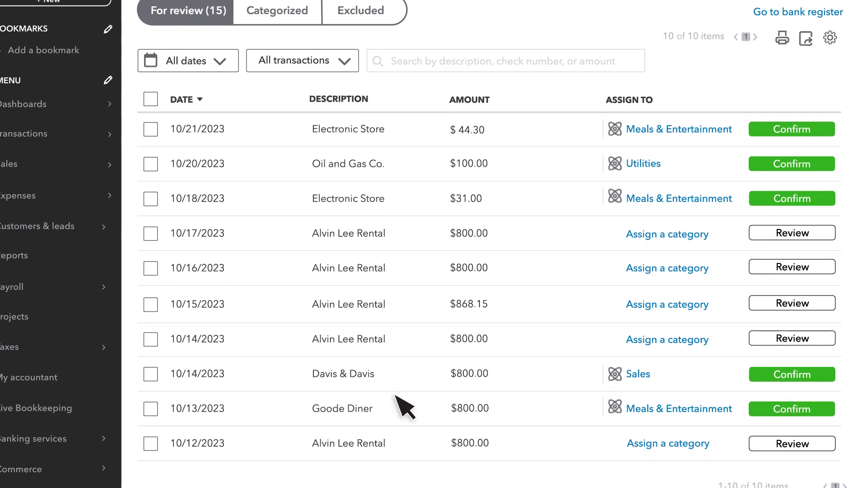